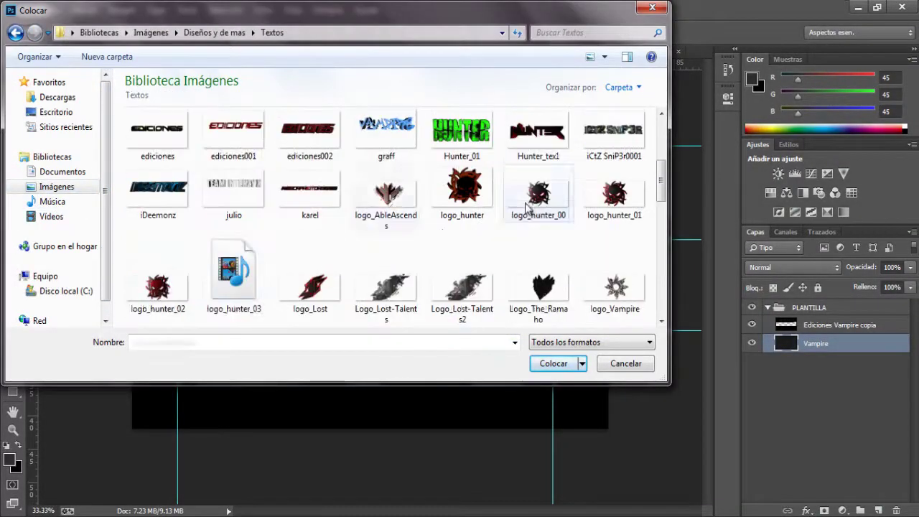
Place logo_The_Ramaho, duplicate it, rasterize the copy and give it the Azulejo de mosaico texture.
key("Return")
scroll(402, 281, "up", 5)
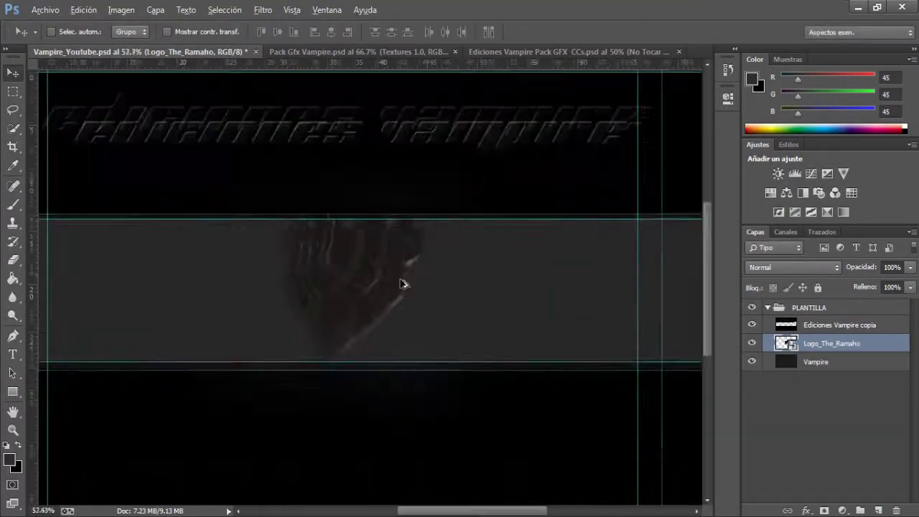
key("Return")
right_click(850, 344)
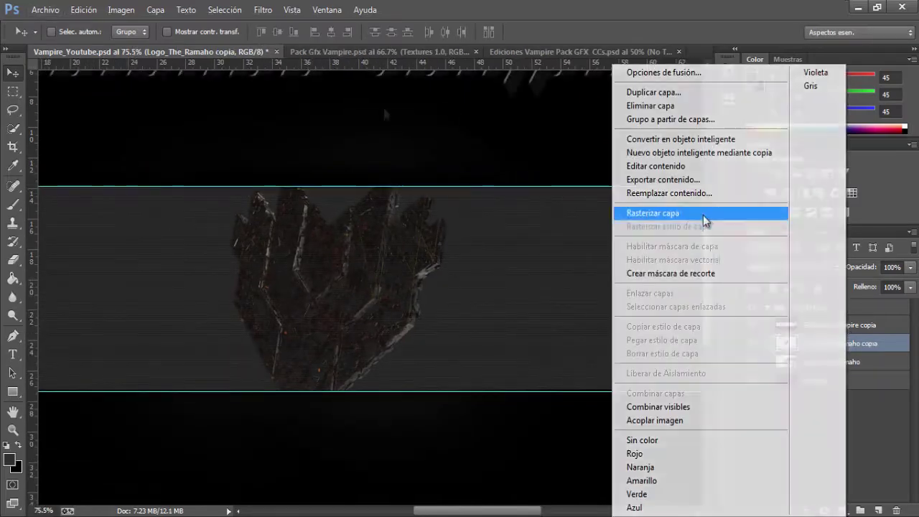
left_click(703, 216)
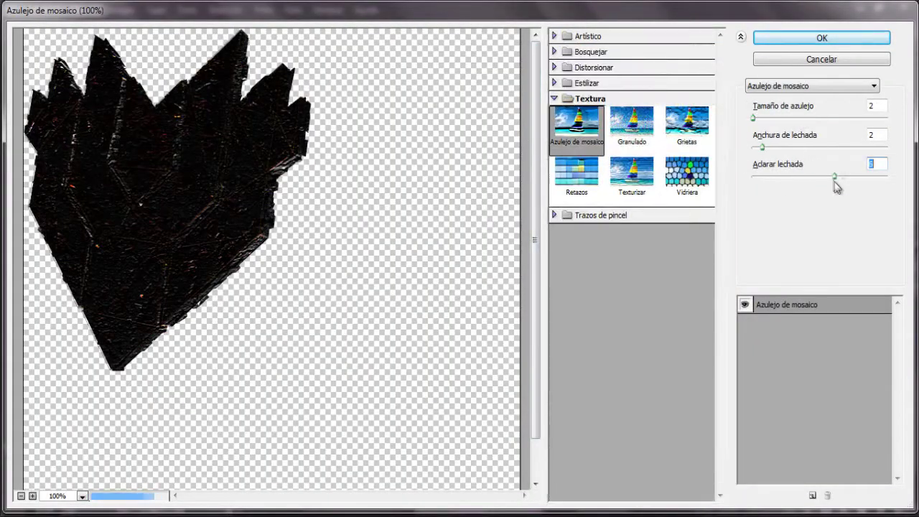
left_click(854, 40)
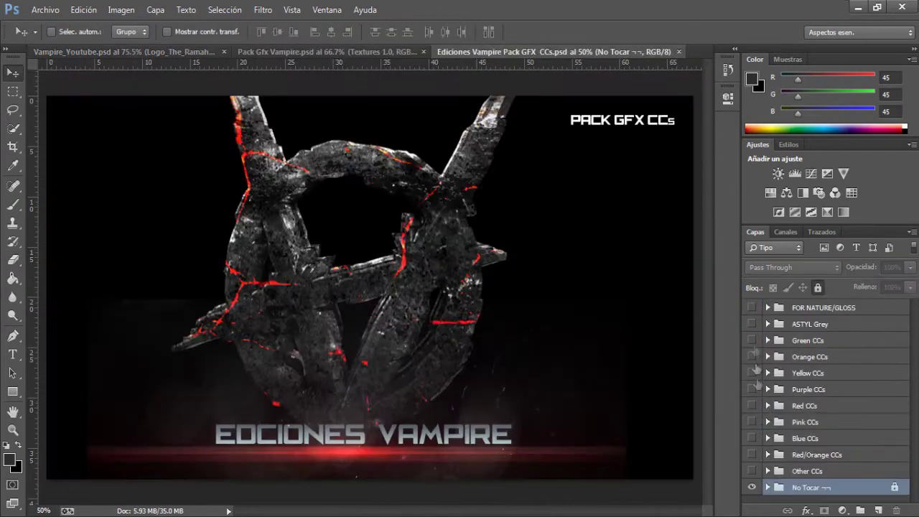
Bring in the Red CCs group and blur the red paint with Gaussian Blur radius 146.2.
left_click(769, 405)
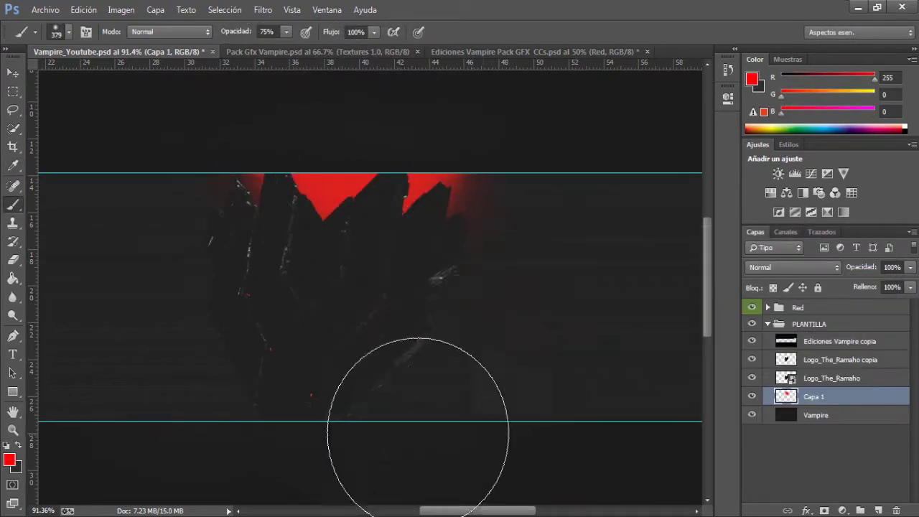
left_click(509, 309)
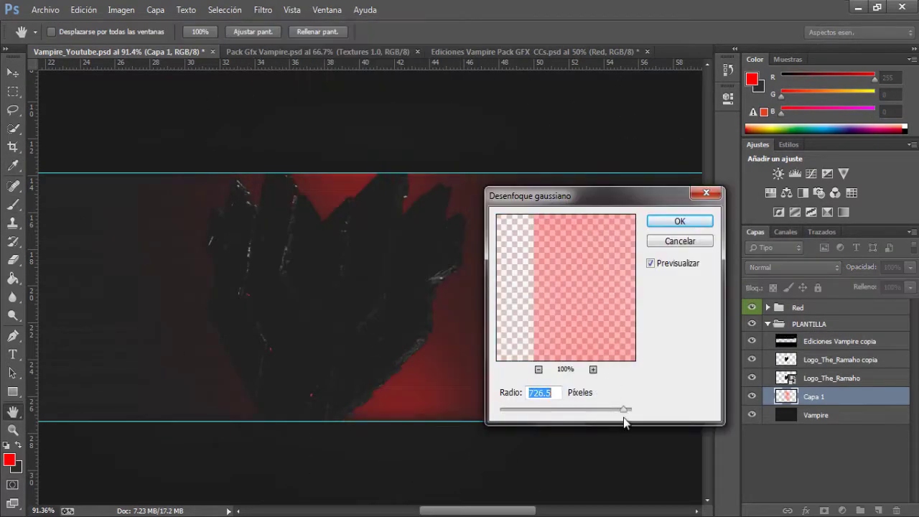
left_click_drag(624, 422, 620, 415)
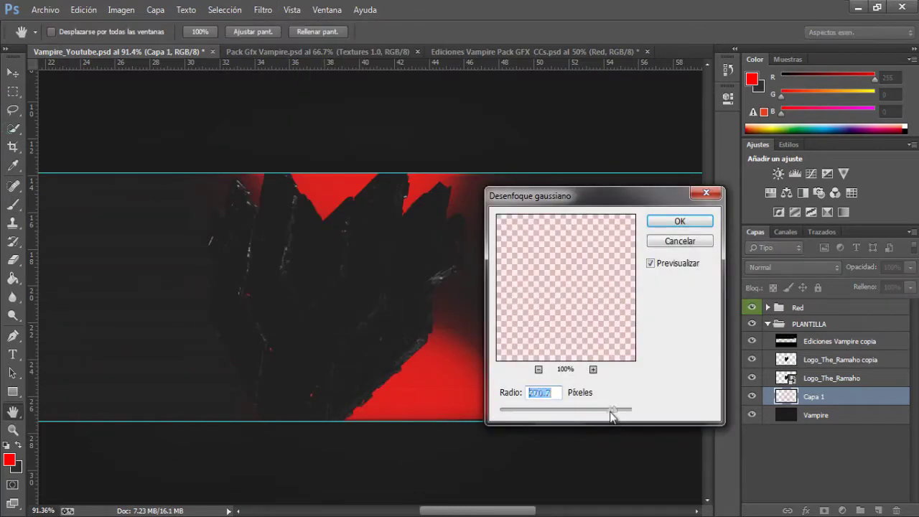
left_click_drag(612, 415, 598, 413)
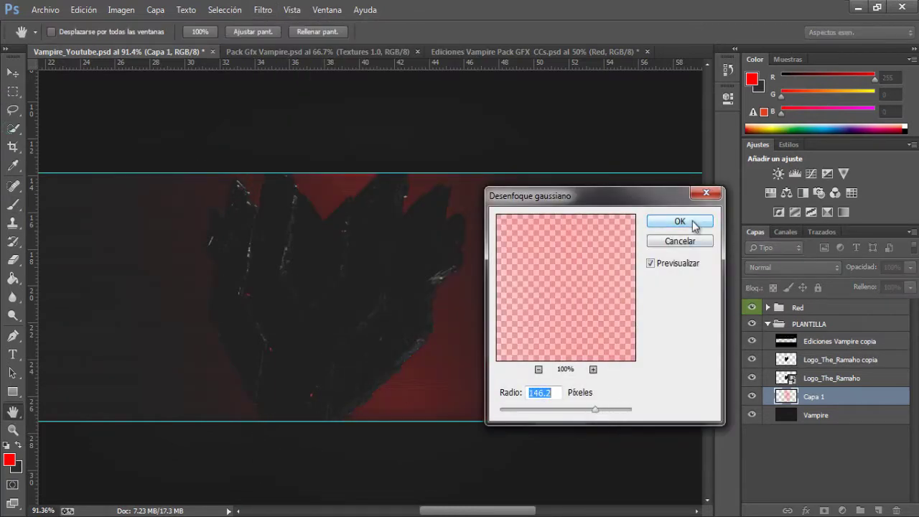
left_click(694, 224)
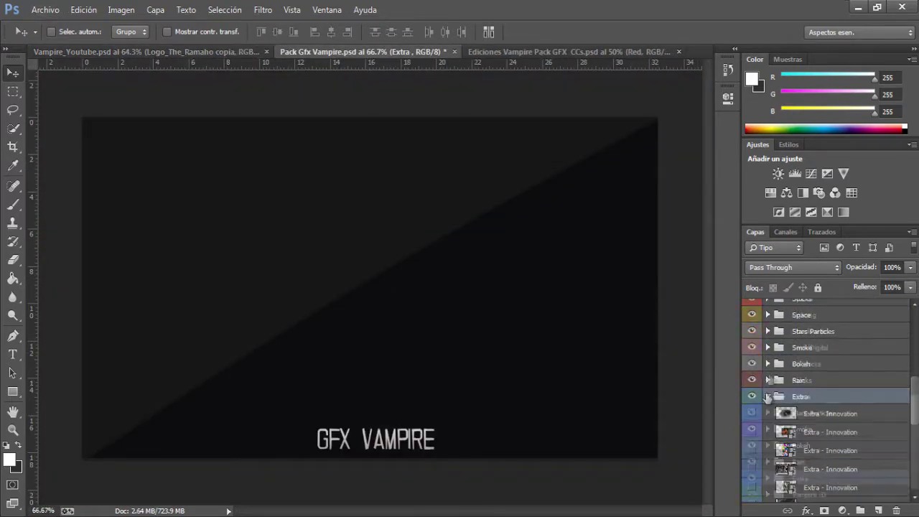
Blend a Bokeh layer in Trama at 8% and add the sparkle particle layer at 12% opacity.
left_click(768, 396)
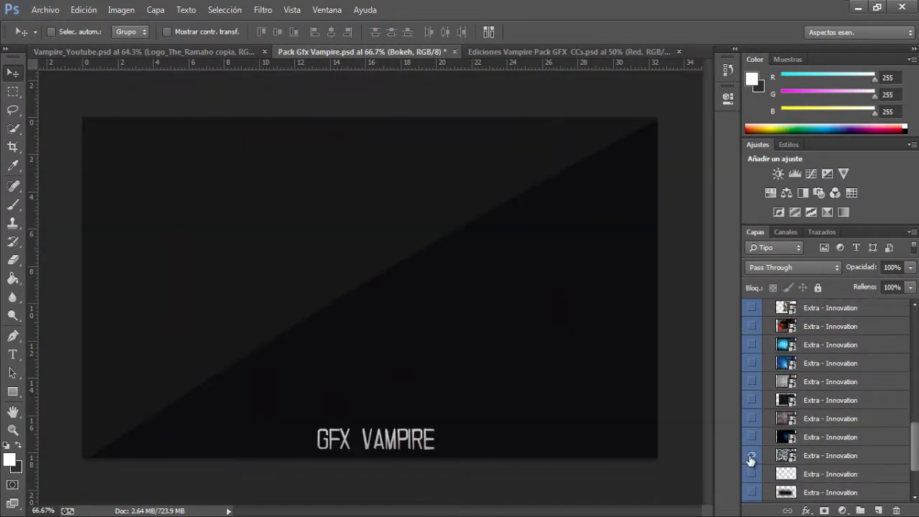
left_click(772, 445)
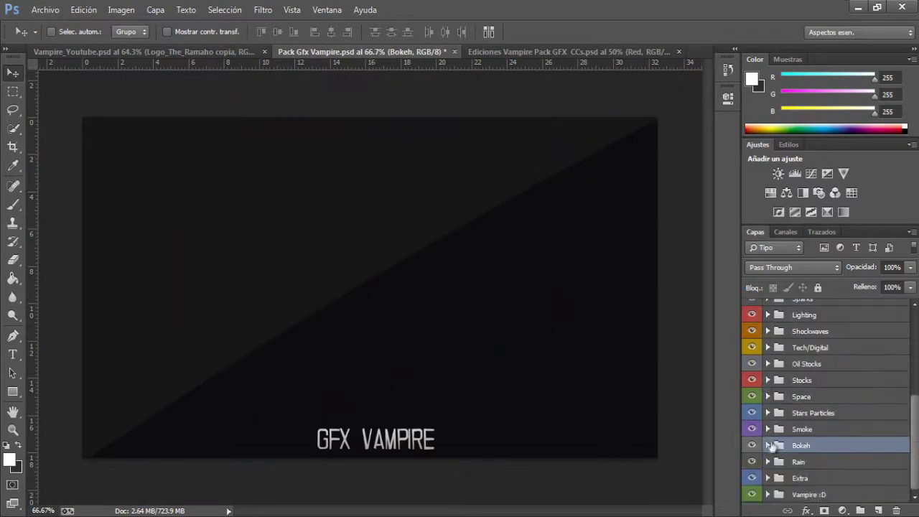
left_click(768, 445)
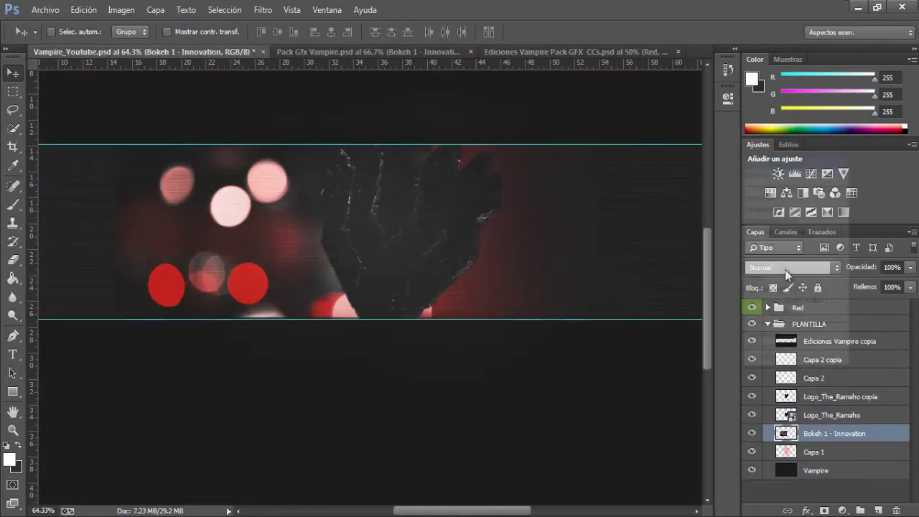
left_click_drag(910, 284, 847, 288)
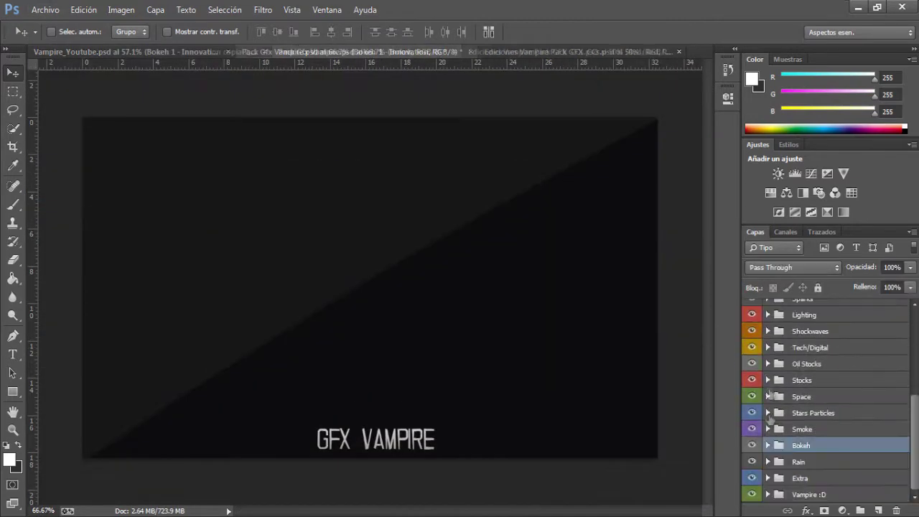
left_click_drag(763, 460, 373, 287)
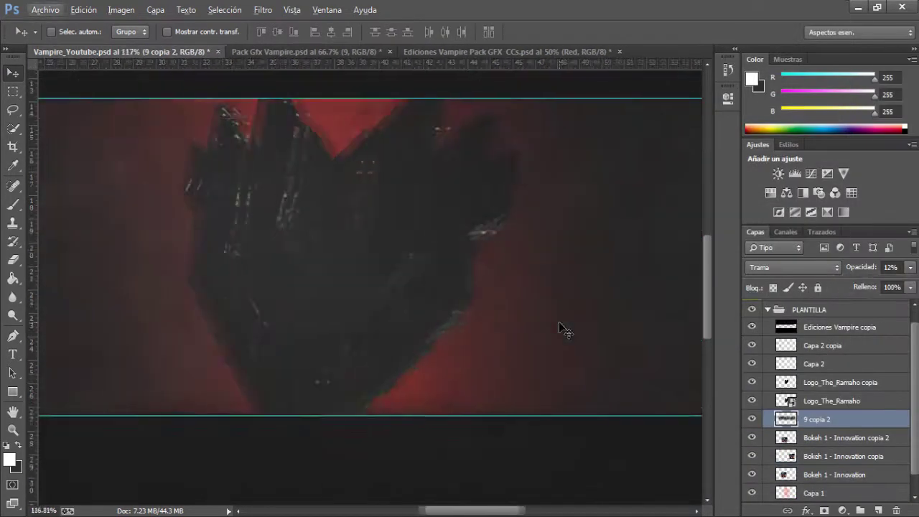
left_click_drag(909, 268, 867, 293)
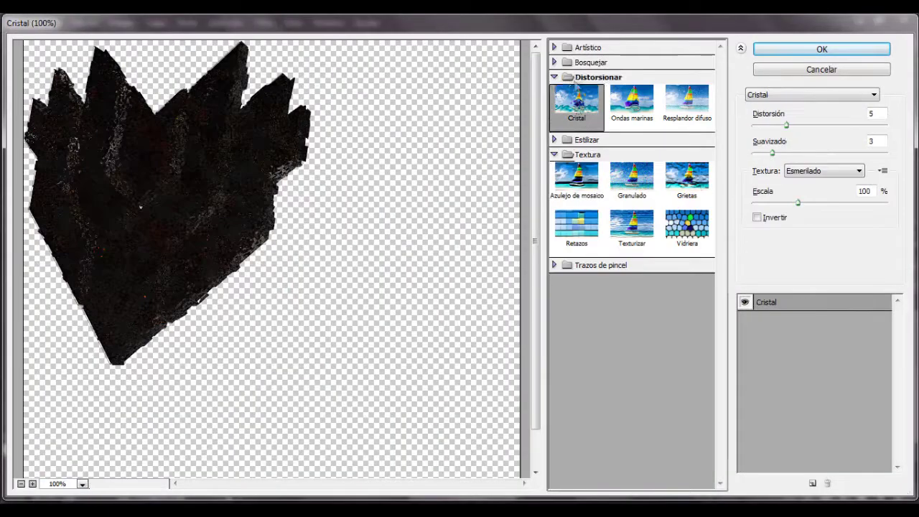
Apply the Bordes resplandecientes filter to the logo and set its blending to Exclusión.
left_click(588, 47)
left_click(588, 379)
left_click(576, 406)
left_click_drag(759, 181, 774, 184)
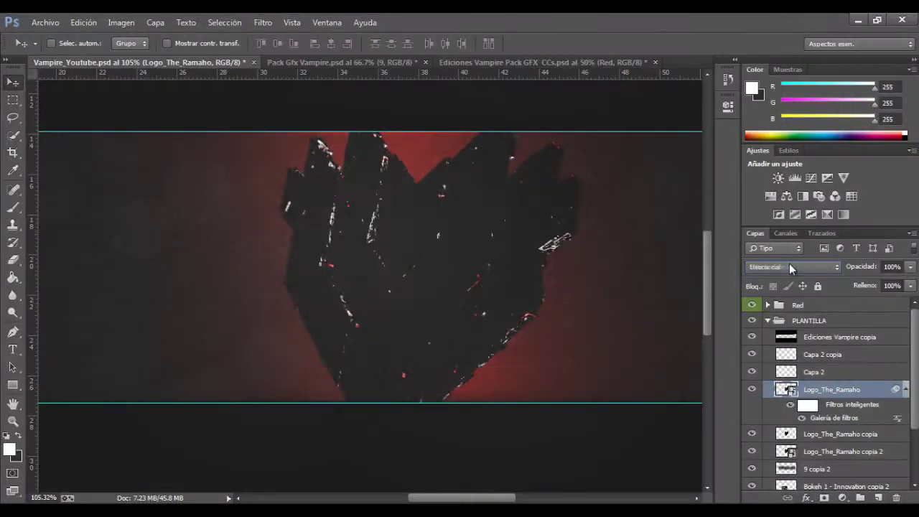
left_click(768, 267)
left_click(768, 287)
Merge the selected texture layer copies and open the Adaptive Wide Angle filter.
scroll(797, 270, "down", 1)
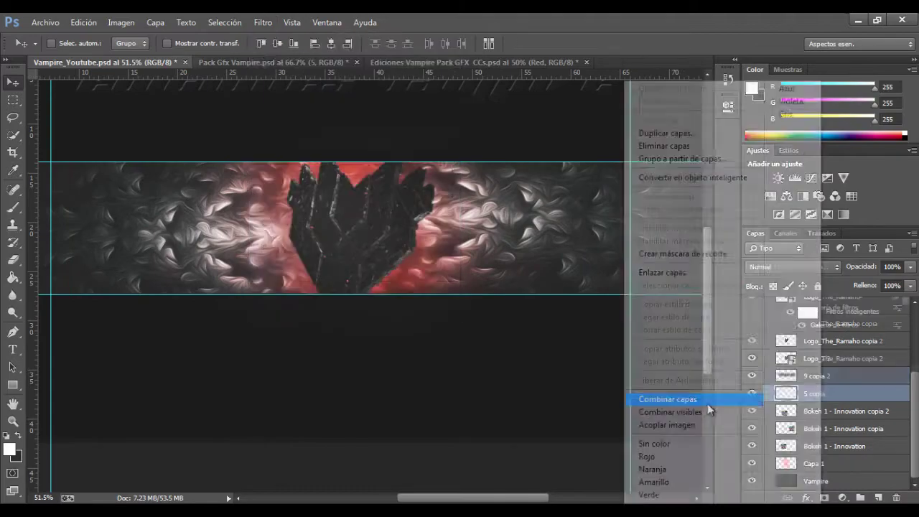
left_click(668, 400)
left_click(262, 22)
left_click(327, 88)
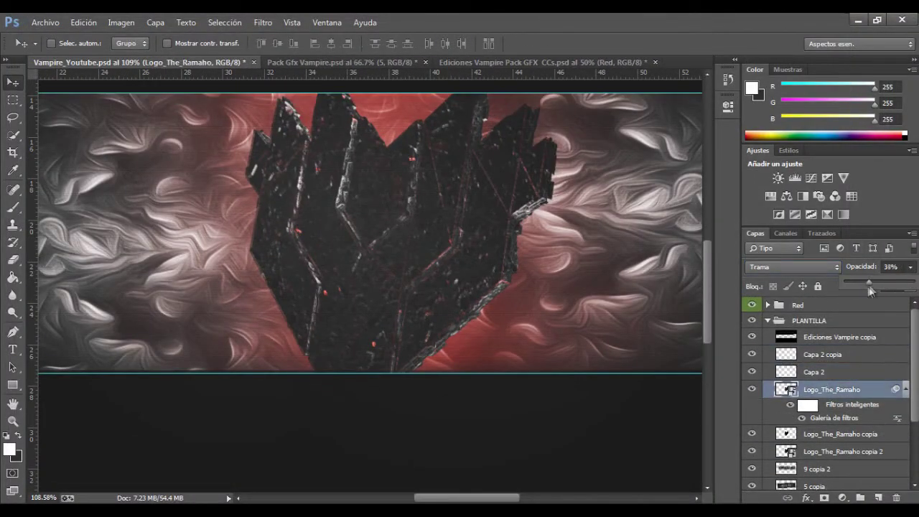
key("ctrl+0")
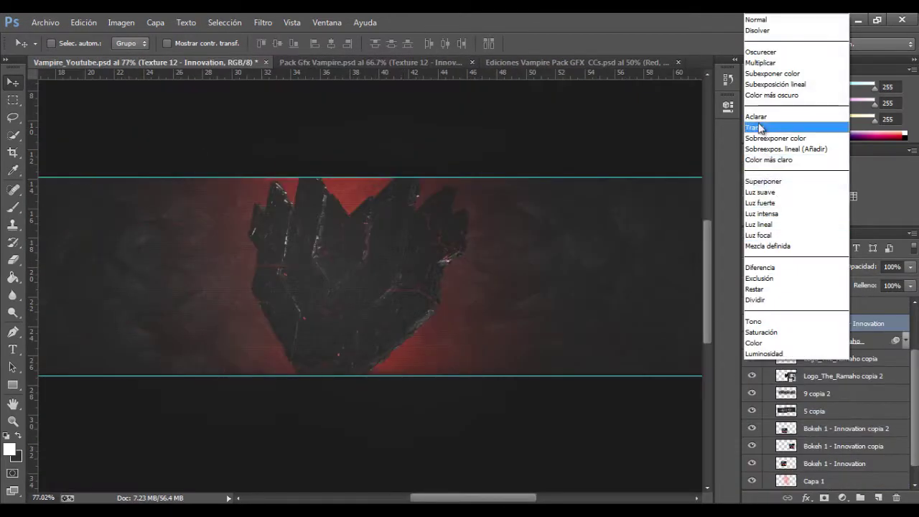
Set the texture to Trama blending, bring texture layer 5 into the banner, and hide the stone texture.
left_click(758, 127)
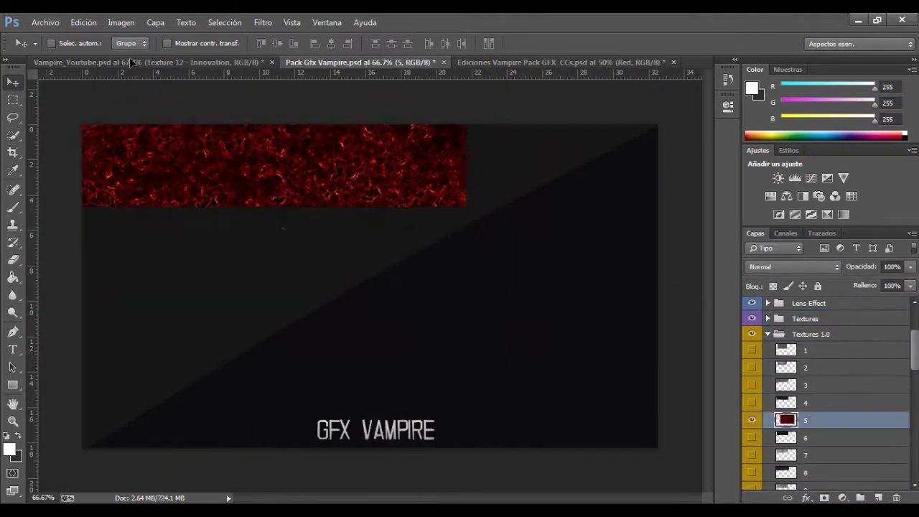
left_click_drag(752, 434, 476, 298)
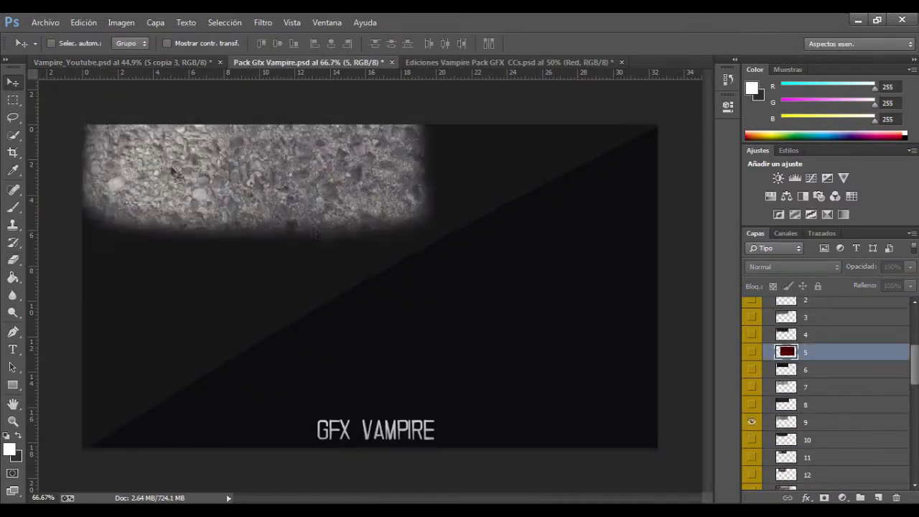
left_click(751, 422)
scroll(748, 441, "down", 5)
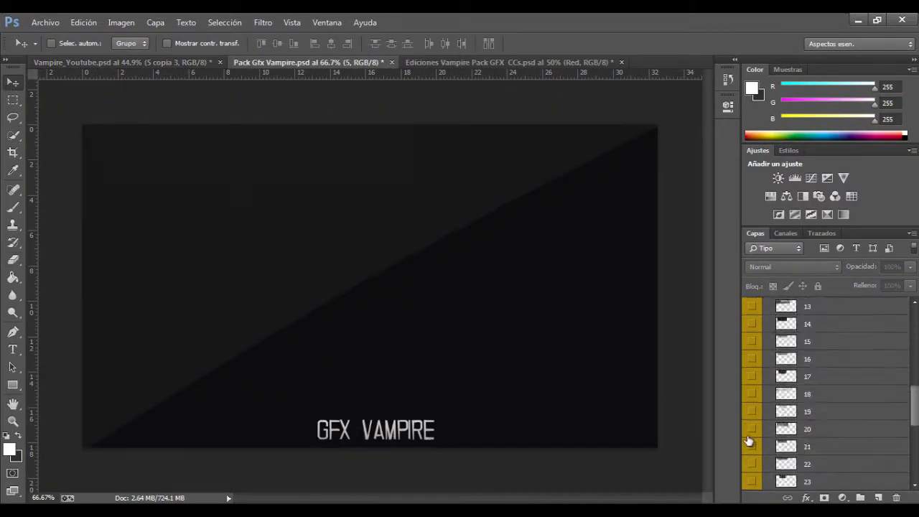
Bring Lens Effect 1 and Lens Effect 2 into the banner and blend them in Trama.
left_click(767, 374)
left_click(841, 407, "shift")
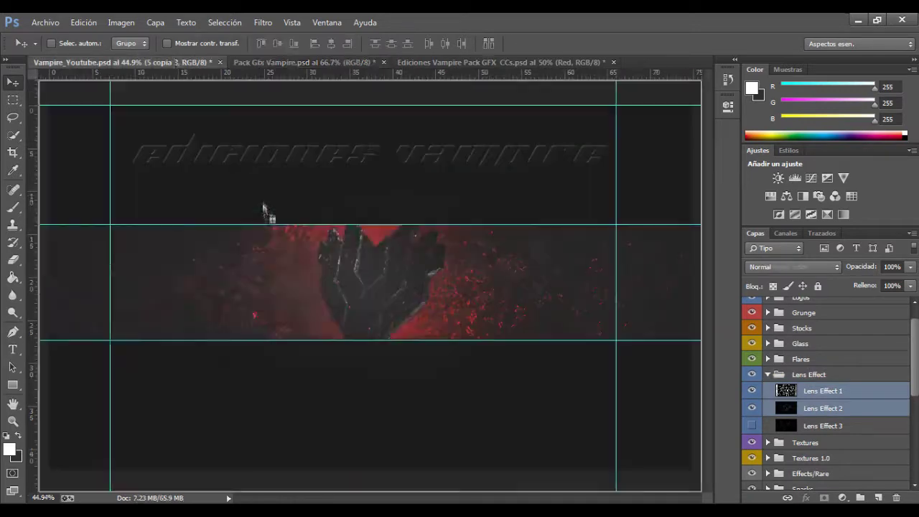
left_click_drag(841, 391, 303, 270)
left_click(793, 266)
left_click(790, 122)
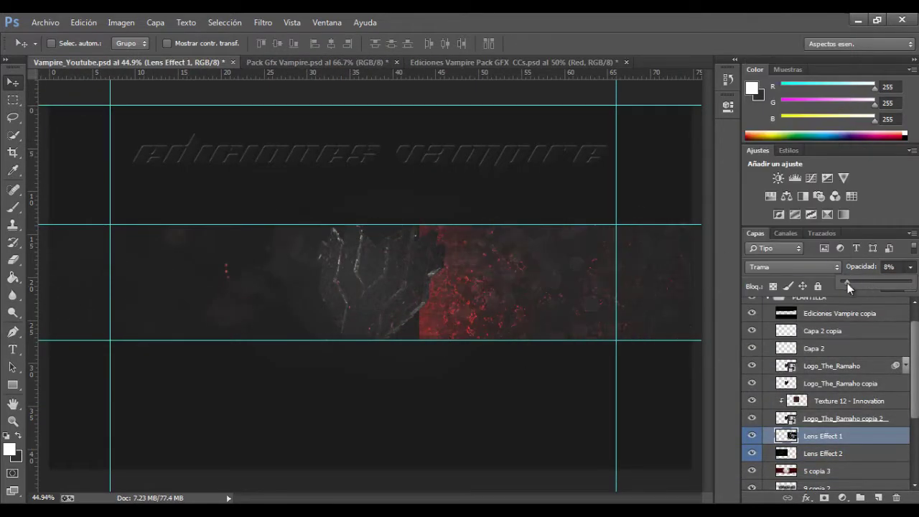
left_click(794, 266)
left_click(790, 122)
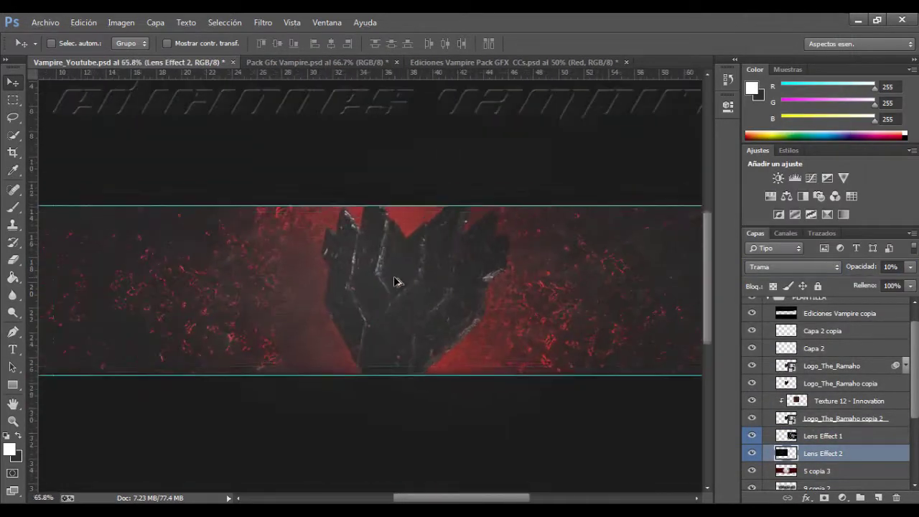
Bring Flare 2 - Innovation from the pack into the banner near the top of the stack.
left_click(45, 23)
left_click(337, 63)
left_click(752, 379)
left_click(832, 362)
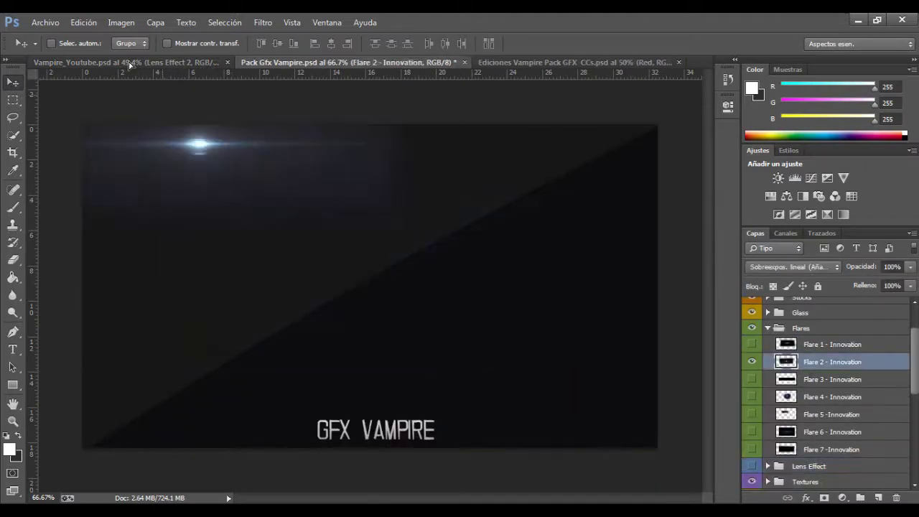
left_click_drag(833, 362, 390, 283)
left_click_drag(823, 441, 826, 316)
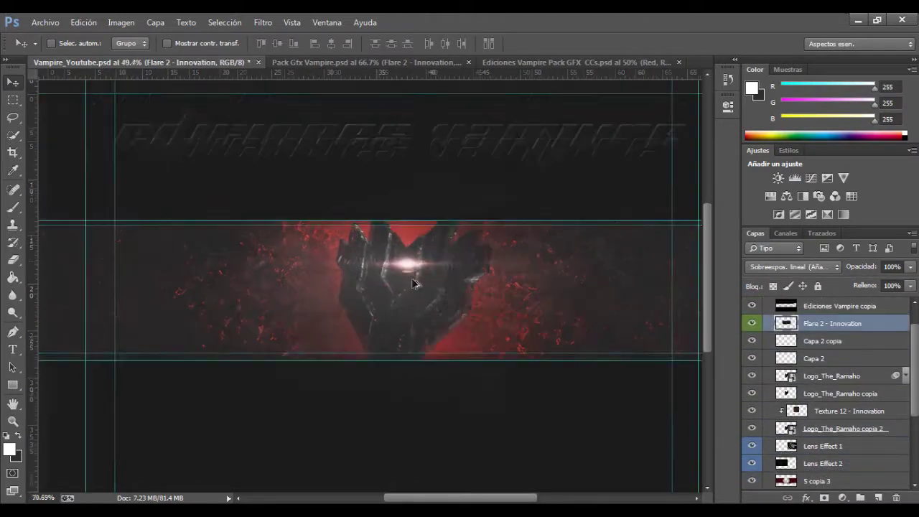
Rotate and resize the flare with Free Transform.
key("ctrl+t")
key("ctrl+plus")
key("ctrl+0")
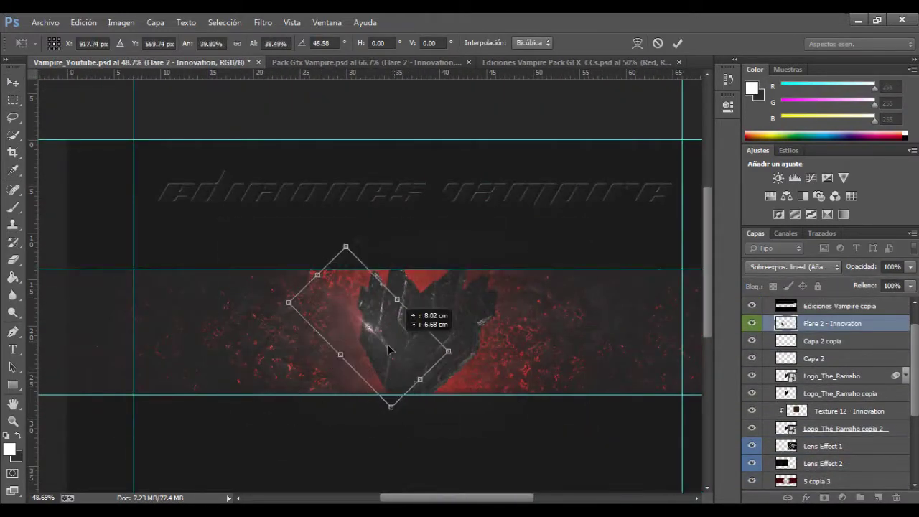
key("Return")
scroll(492, 314, "up", 5)
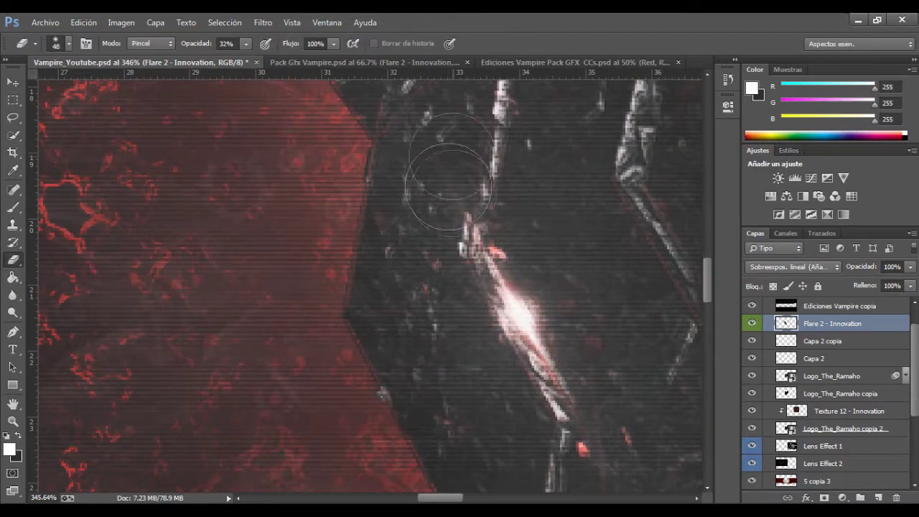
scroll(525, 272, "down", 5)
Flip the flare copy horizontally to mirror it across the logo.
key("ctrl+t")
right_click(579, 292)
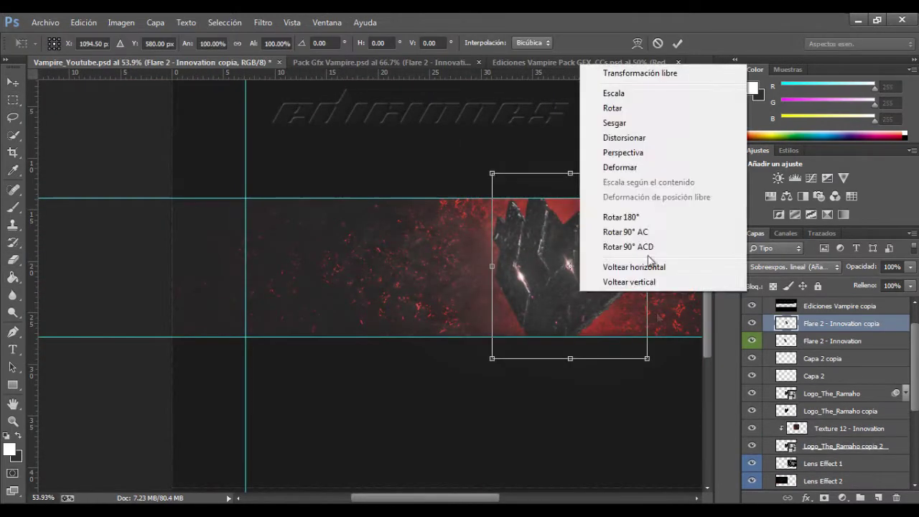
left_click(616, 265)
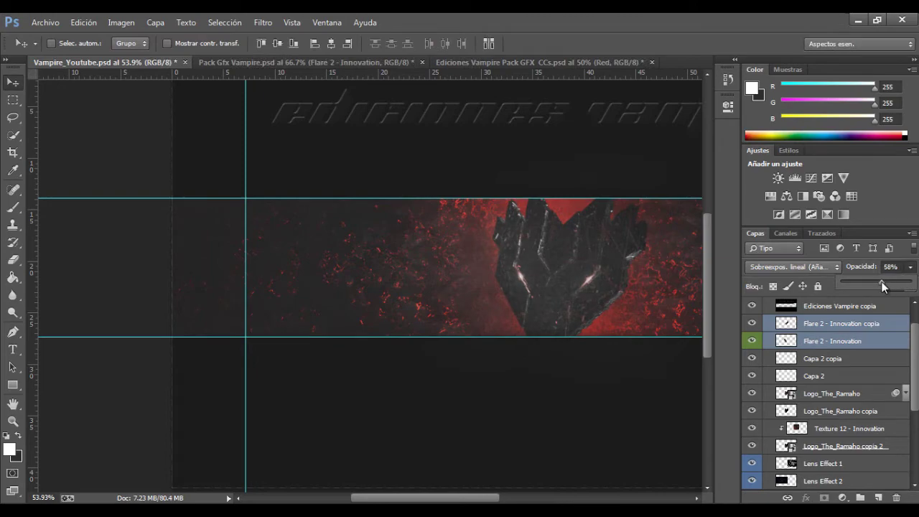
scroll(476, 257, "up", 3)
scroll(476, 257, "down", 5)
key("t")
left_click(145, 44)
Choose a Jellyka handwritten script font for the VampireArts signature.
scroll(208, 237, "up", 5)
left_click(108, 43)
type("r")
scroll(223, 167, "down", 5)
key("Escape")
left_click(106, 44)
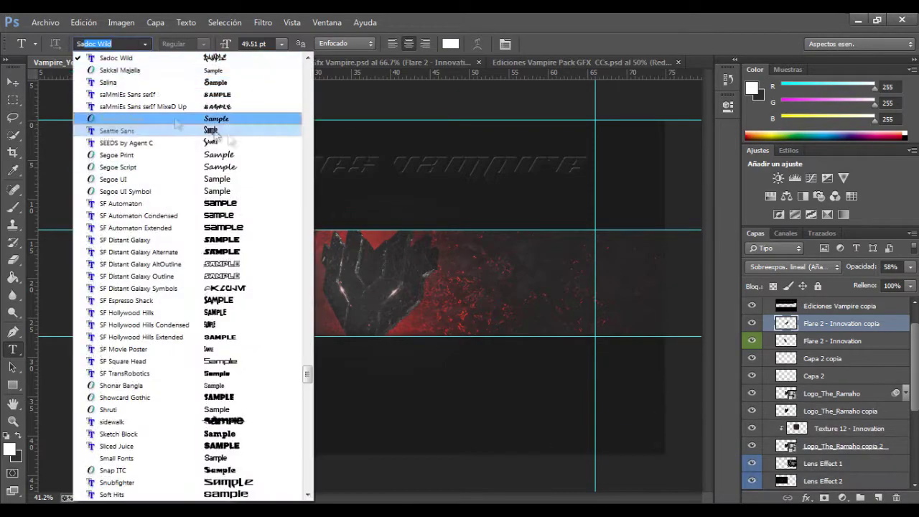
scroll(167, 318, "down", 3)
left_click(167, 314)
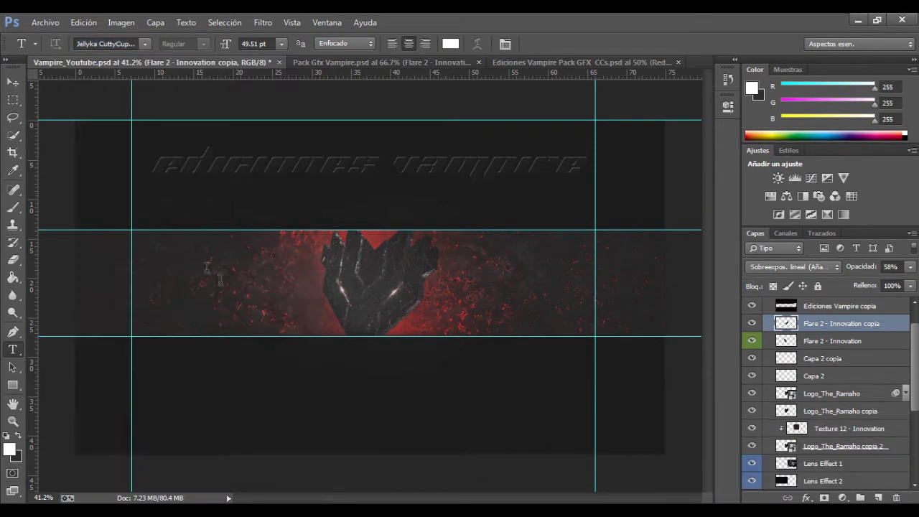
type("Vampir")
left_click(144, 44)
left_click(184, 67)
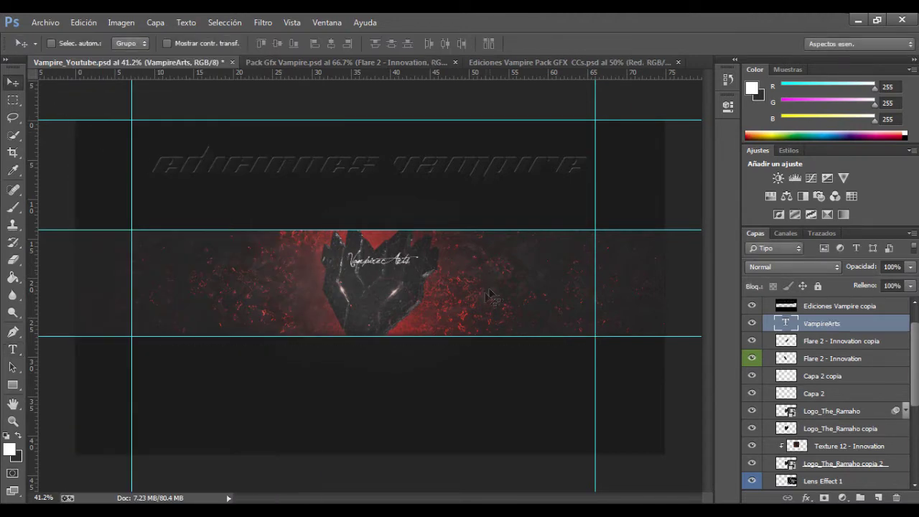
Fade the VampireArts signature layer to 31% opacity.
scroll(488, 294, "up", 3)
left_click_drag(884, 286, 862, 286)
scroll(488, 277, "down", 2)
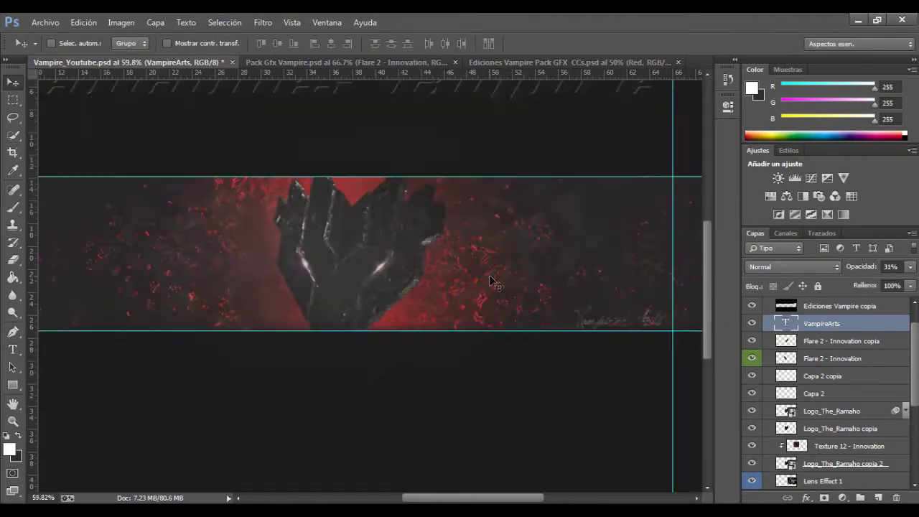
scroll(488, 277, "down", 2)
left_click(833, 376)
scroll(836, 373, "down", 3)
scroll(837, 374, "down", 3)
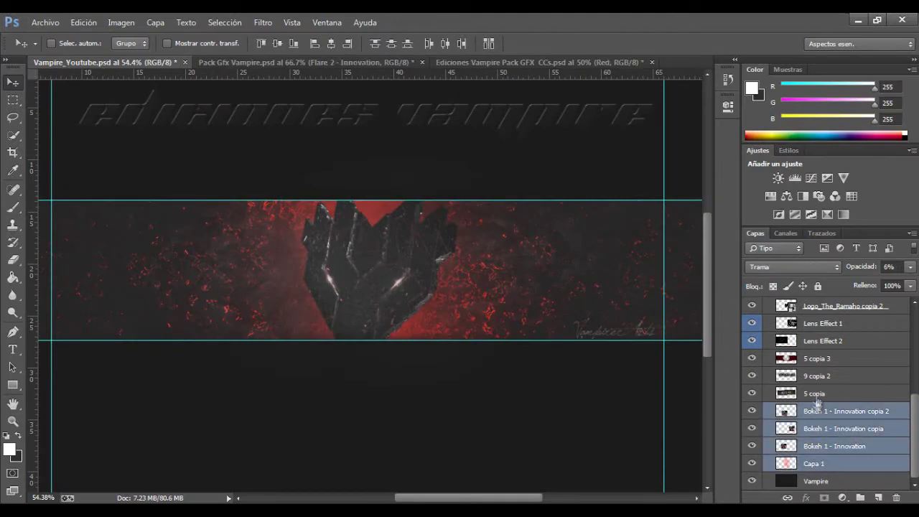
Merge the bokeh, particle and lens layers, then undo the merge.
left_click(832, 402, "shift")
key("ctrl+e")
key("ctrl+alt+z")
key("ctrl+alt+z")
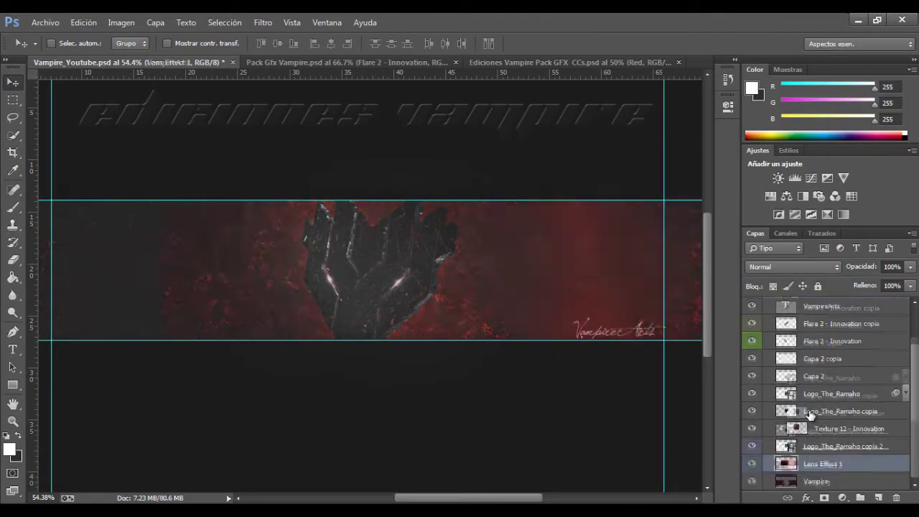
key("ctrl+alt+z")
key("ctrl+alt+z")
Duplicate Lens Effect 1 and apply a Gaussian Blur to the copy.
left_click_drag(414, 274, 448, 283)
left_click(263, 23)
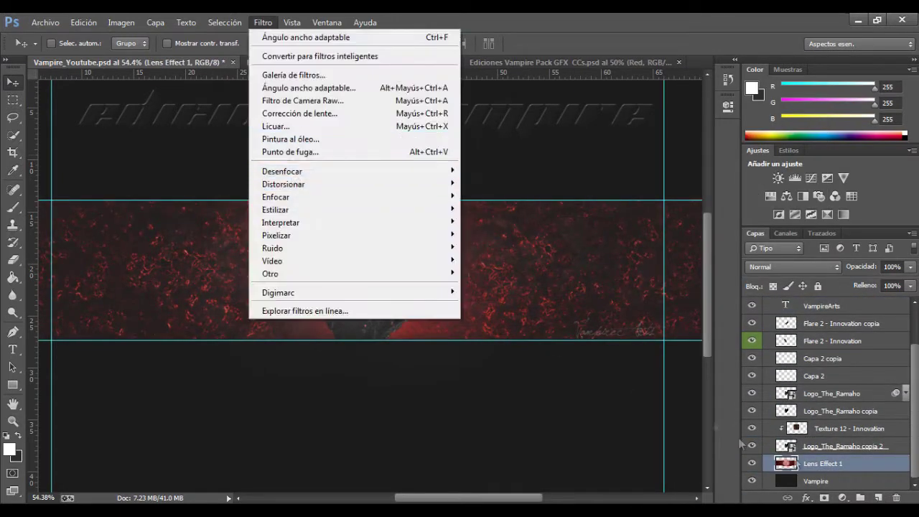
left_click(517, 305)
key("Return")
Erase the blurred copy's centre with a soft Eraser and reselect Lens Effect 1.
key("e")
right_click(367, 266)
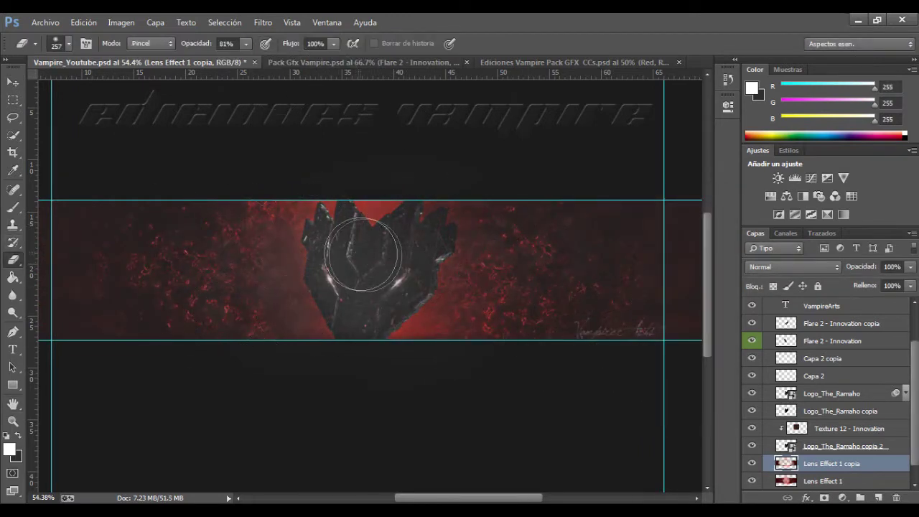
scroll(293, 310, "up", 2, "alt")
key("alt+bracketleft")
left_click(841, 467)
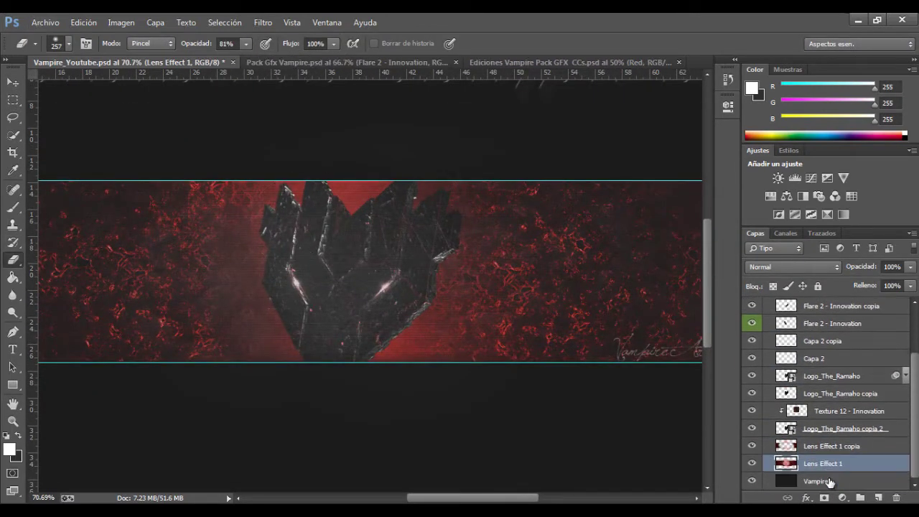
key("v")
scroll(390, 251, "down", 3, "alt")
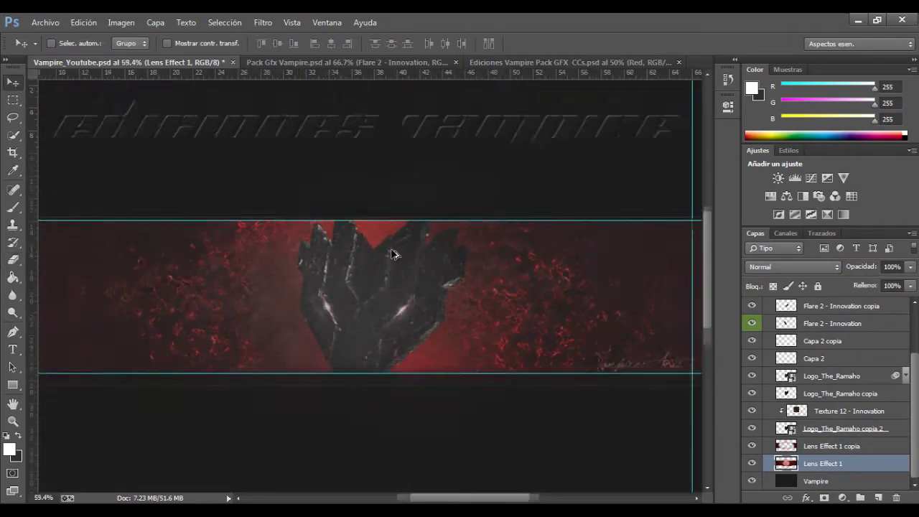
left_click(584, 341, "ctrl")
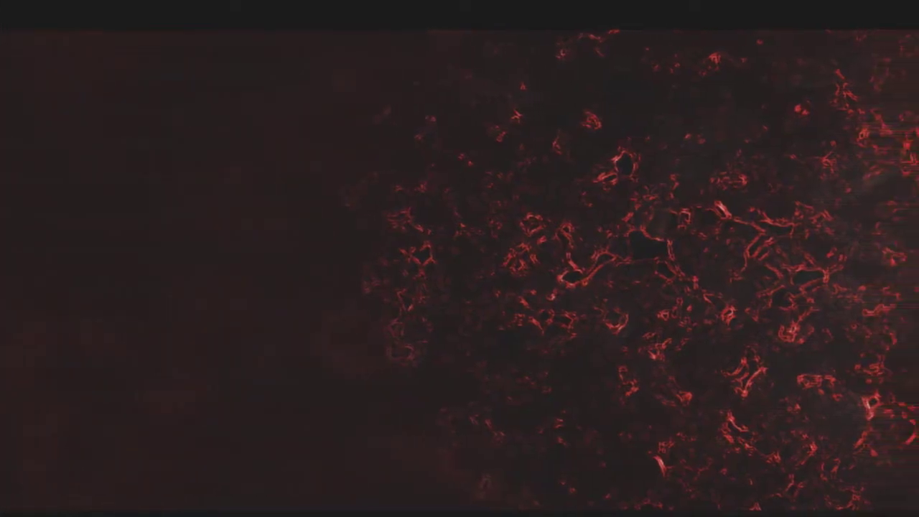